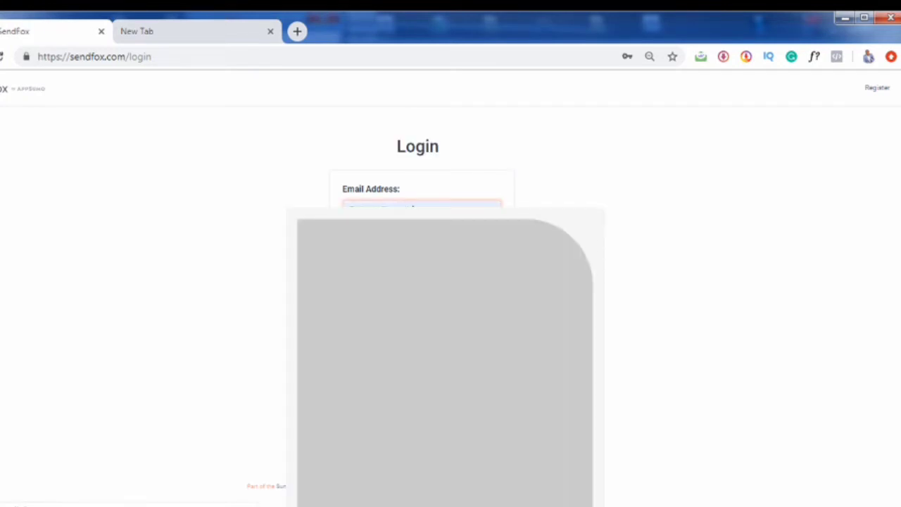
# Log in to SendFox with the account's saved e-mail address and password
pyautogui.moveTo(626, 270); pyautogui.dragTo(622, 426)
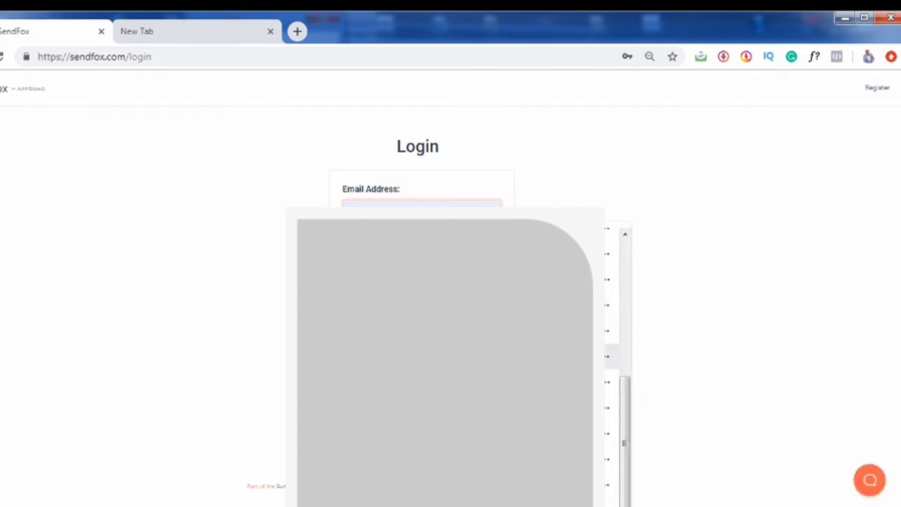
pyautogui.click(611, 382)
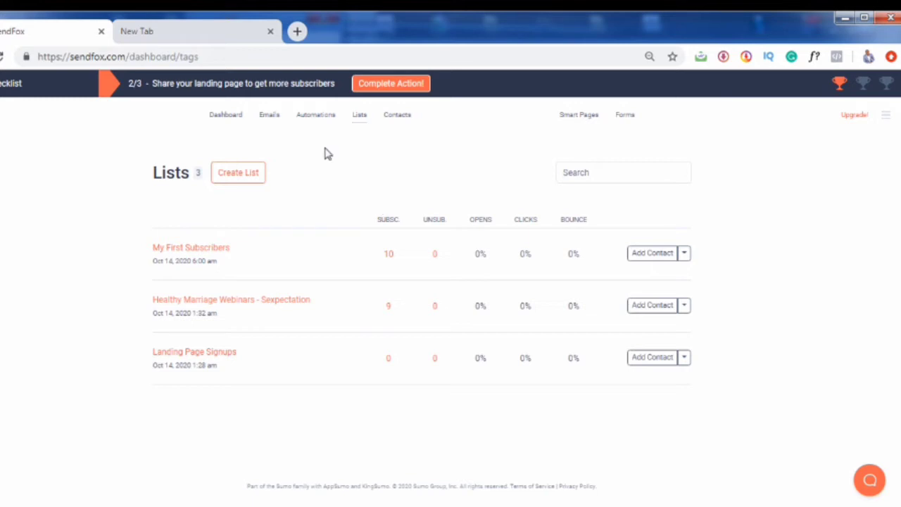
# Start a new email from the account's email list
pyautogui.click(267, 117)
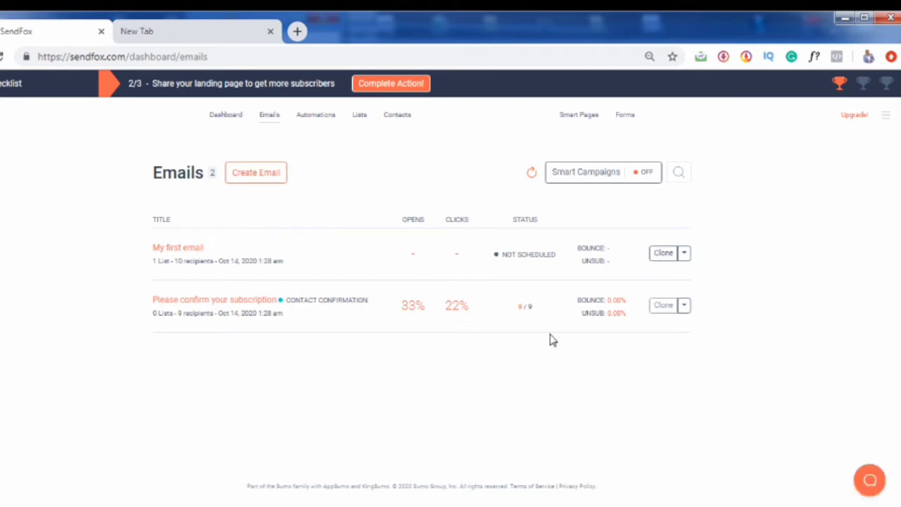
pyautogui.click(252, 175)
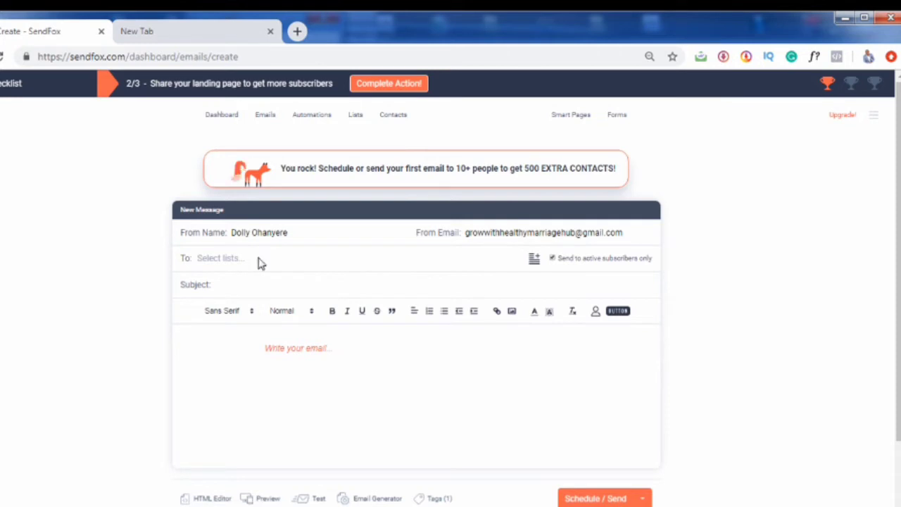
pyautogui.click(298, 234)
pyautogui.scroll(-1, 715, 257)
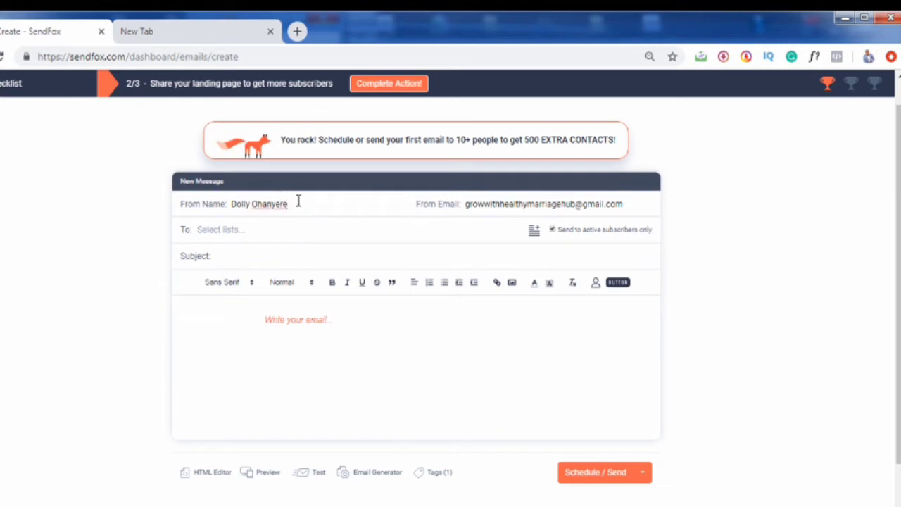
# Address the email to the Landing Page Signups list and set the subject to "BUILDING SYSTEMS THAT GROW YOUR BUSINESS"
pyautogui.click(259, 233)
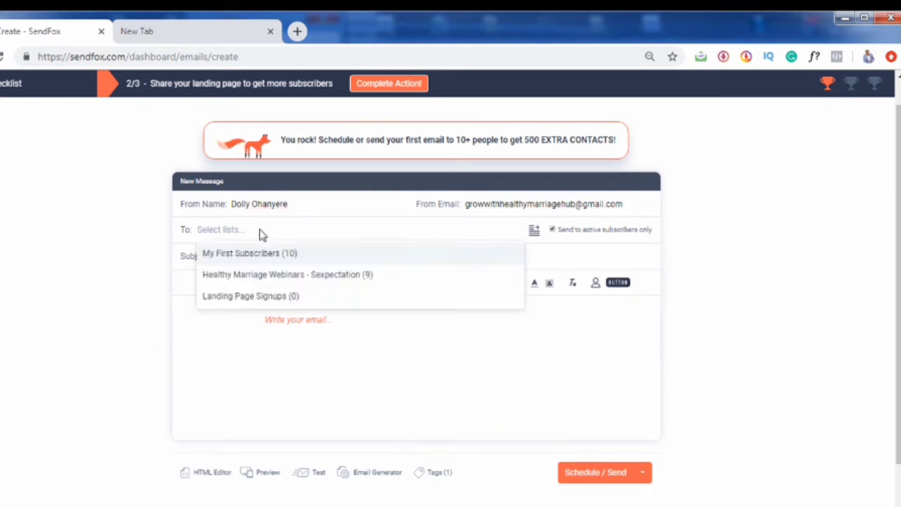
pyautogui.click(272, 296)
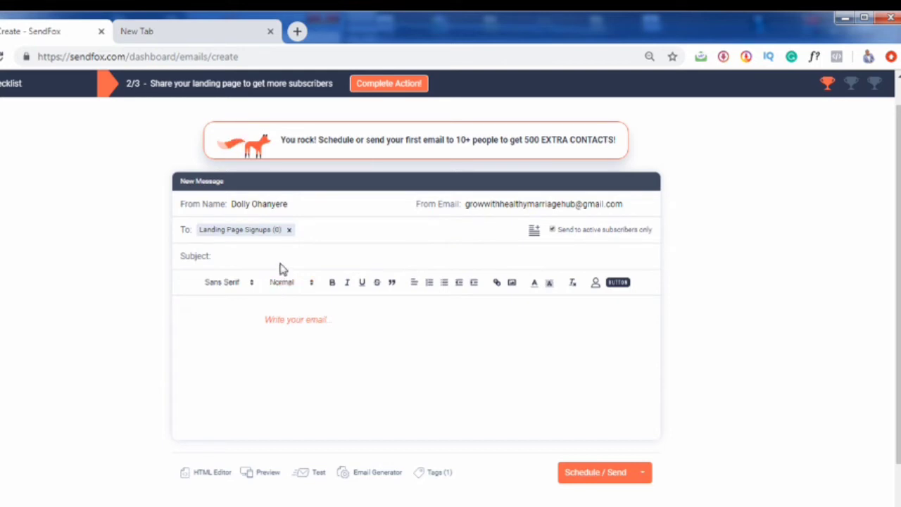
pyautogui.click(282, 259)
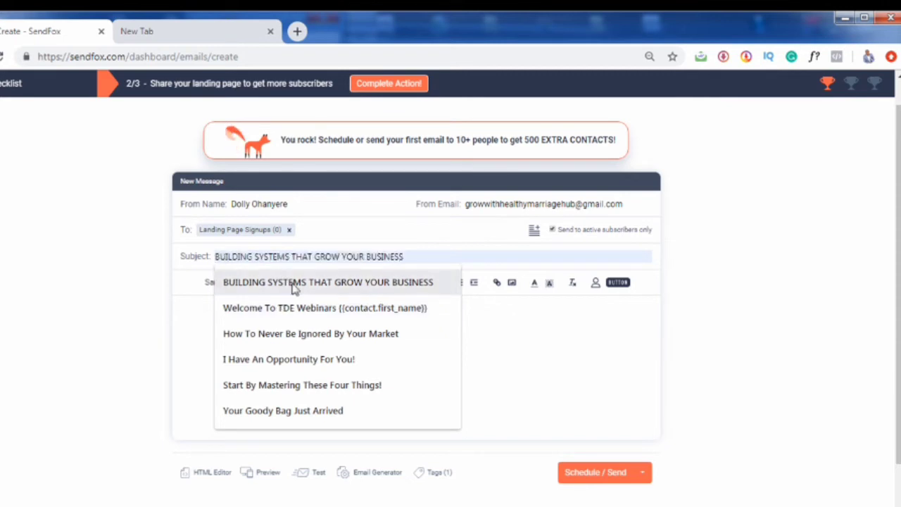
pyautogui.click(272, 281)
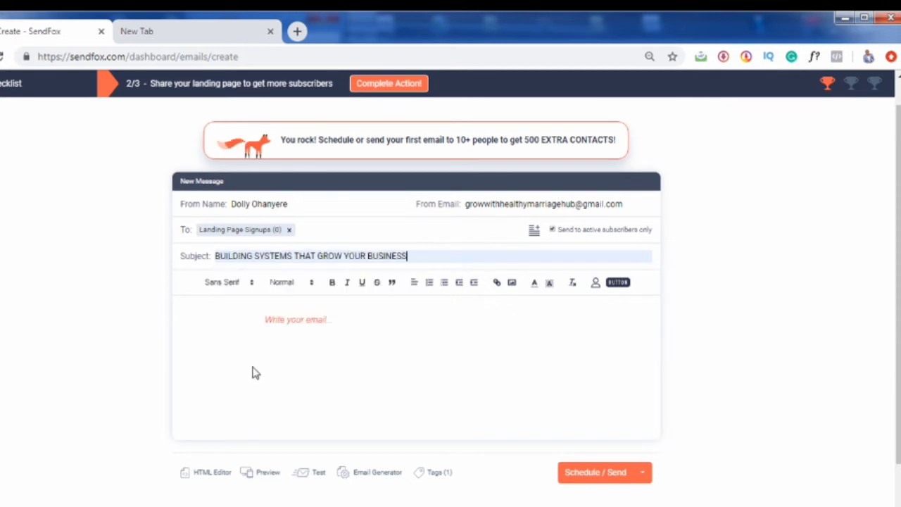
# Cut the selected five-line text from the second untitled Notepad document and paste it into the email body
pyautogui.click(316, 331)
pyautogui.click(900, 225)
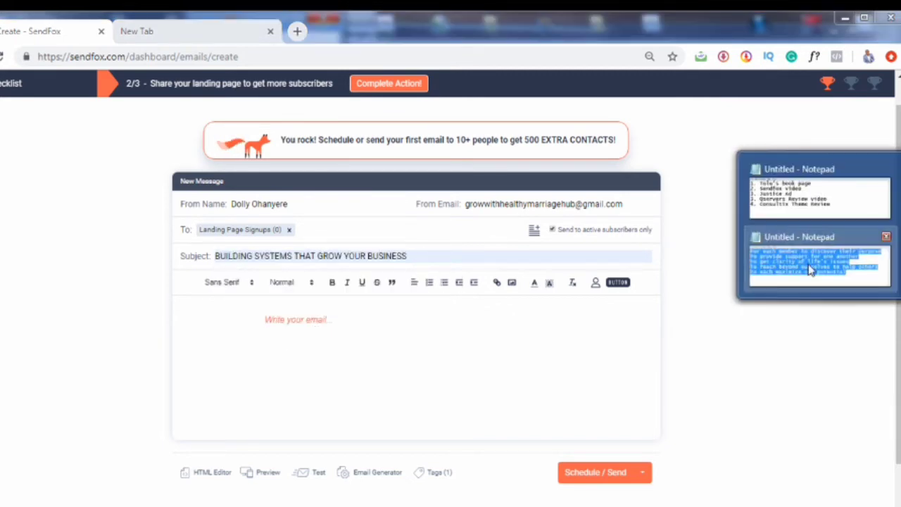
pyautogui.click(811, 271)
pyautogui.hotkey('ctrl', 'x')
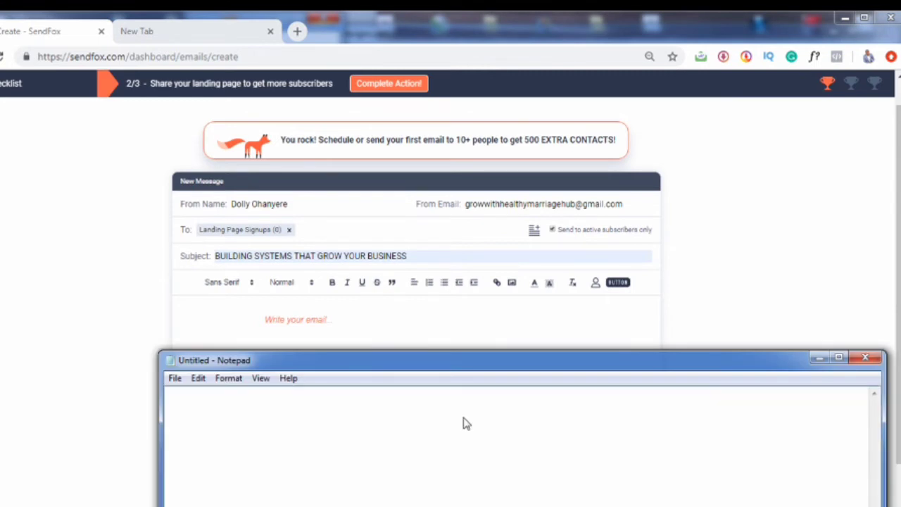
pyautogui.click(331, 331)
pyautogui.hotkey('ctrl', 'v')
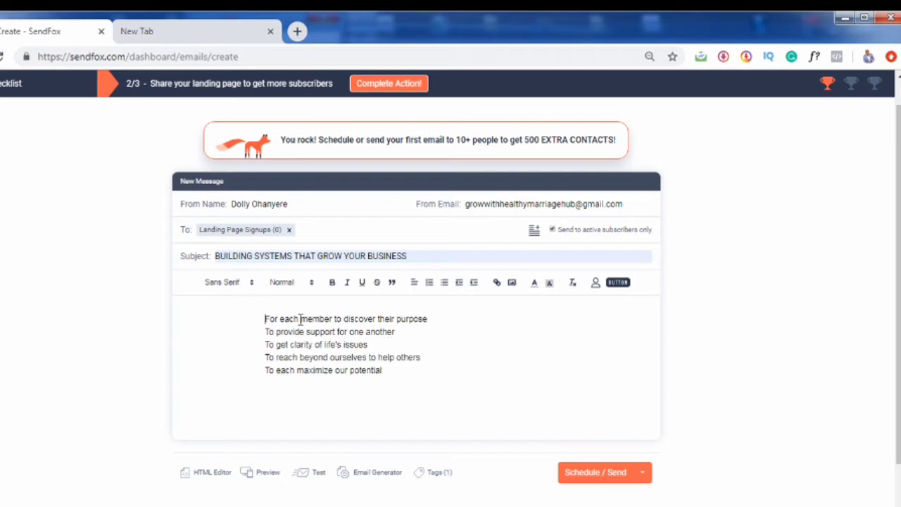
# Insert two blank lines in the email body after "To get clarity of life's issues"
pyautogui.click(380, 343)
pyautogui.press('Return')
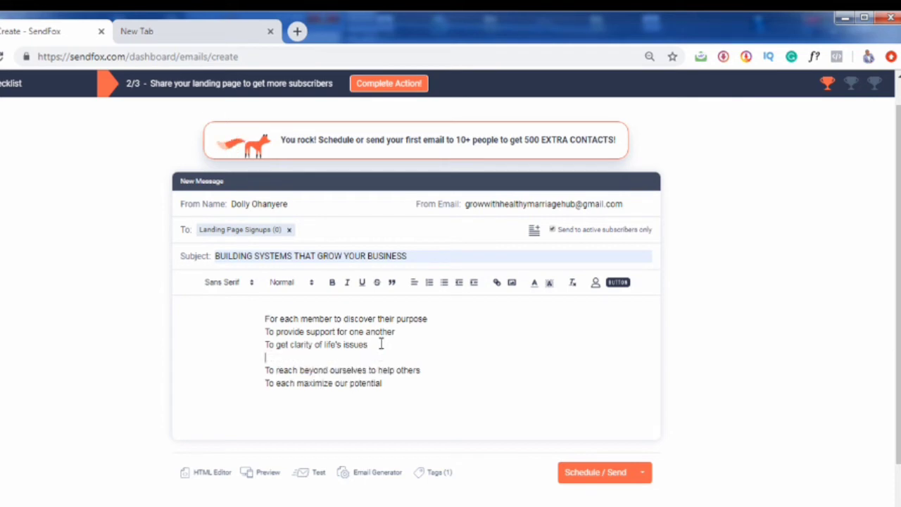
pyautogui.press('Return')
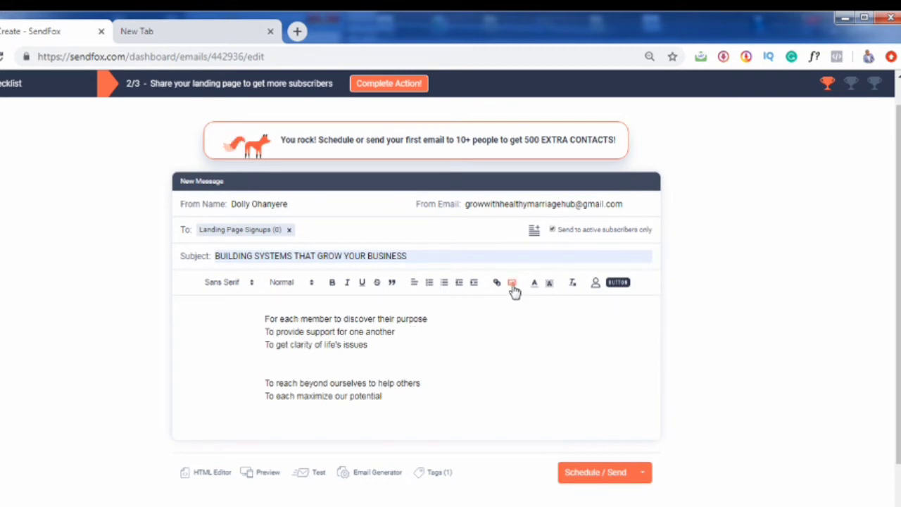
# Upload the image "20 signs cover2", insert it in the blank space in the email body, and shrink it to about a third of its width
pyautogui.click(512, 284)
pyautogui.click(629, 130)
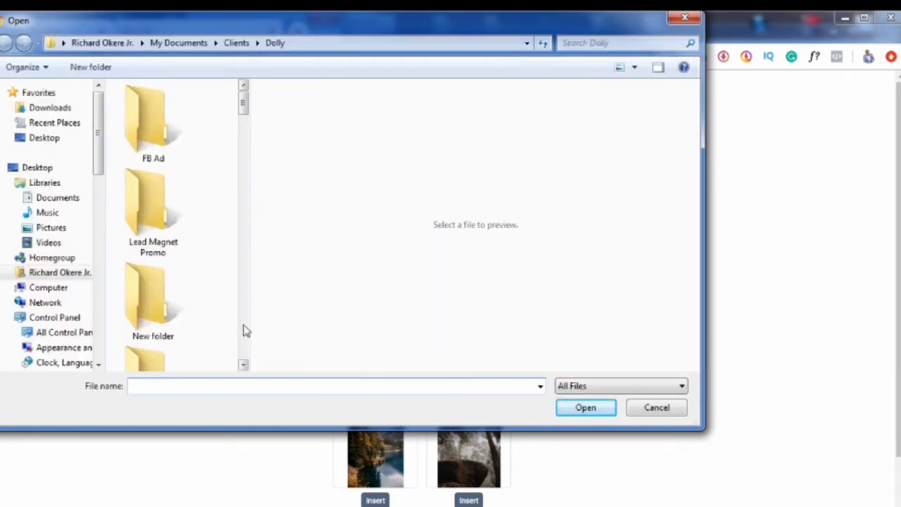
pyautogui.scroll(-7, 237, 108)
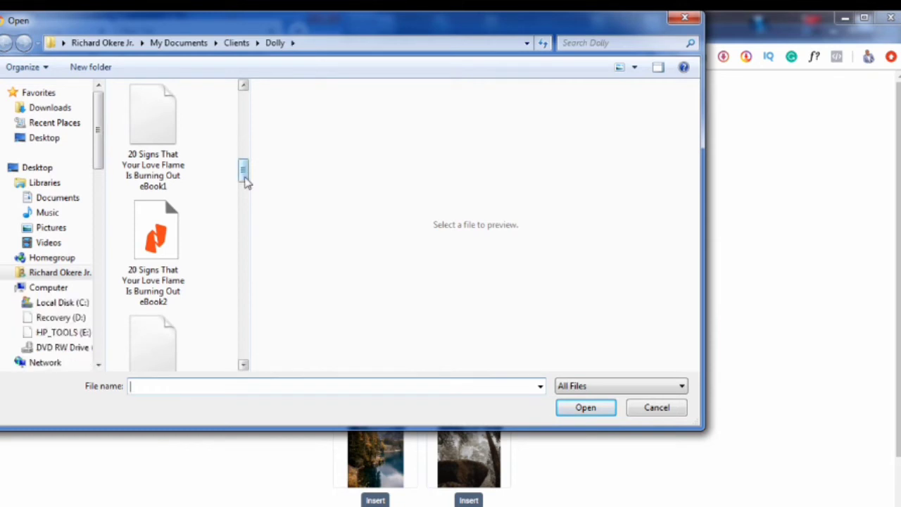
pyautogui.moveTo(246, 175); pyautogui.dragTo(244, 145)
pyautogui.click(172, 155)
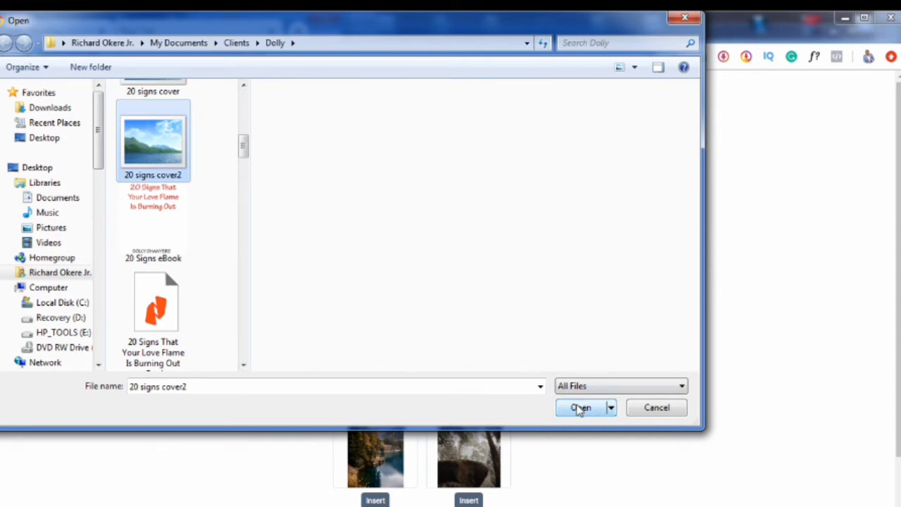
pyautogui.click(579, 409)
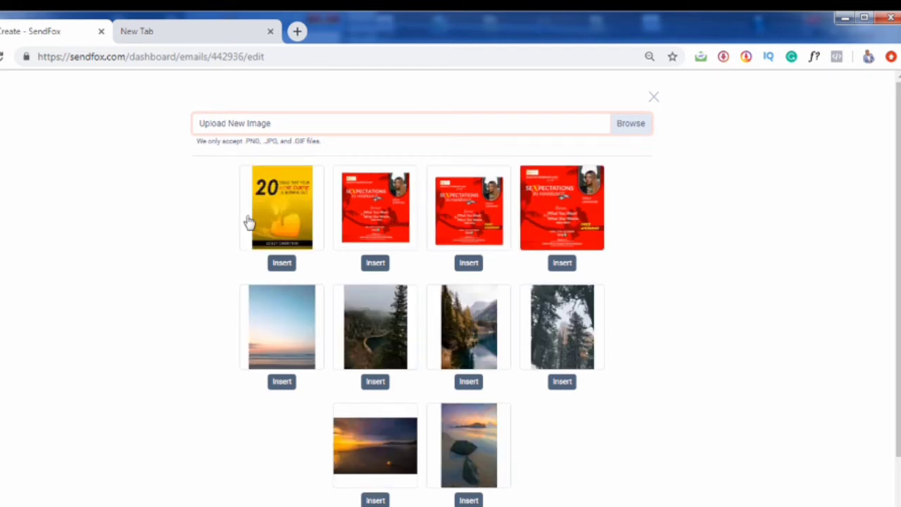
pyautogui.click(281, 262)
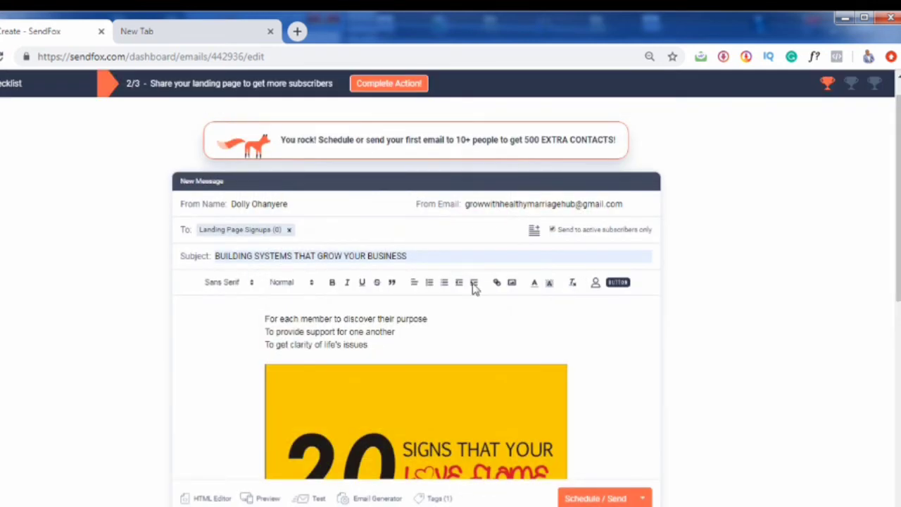
pyautogui.click(454, 366)
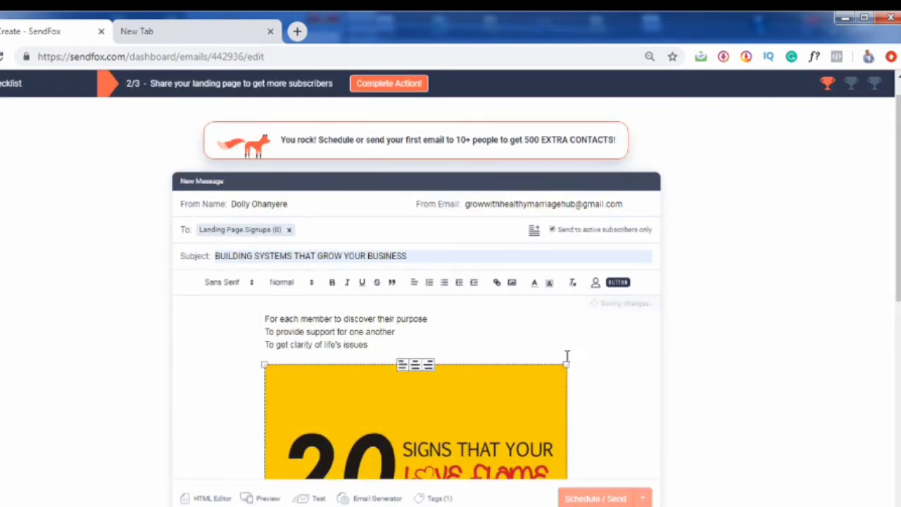
pyautogui.moveTo(569, 363); pyautogui.dragTo(364, 363)
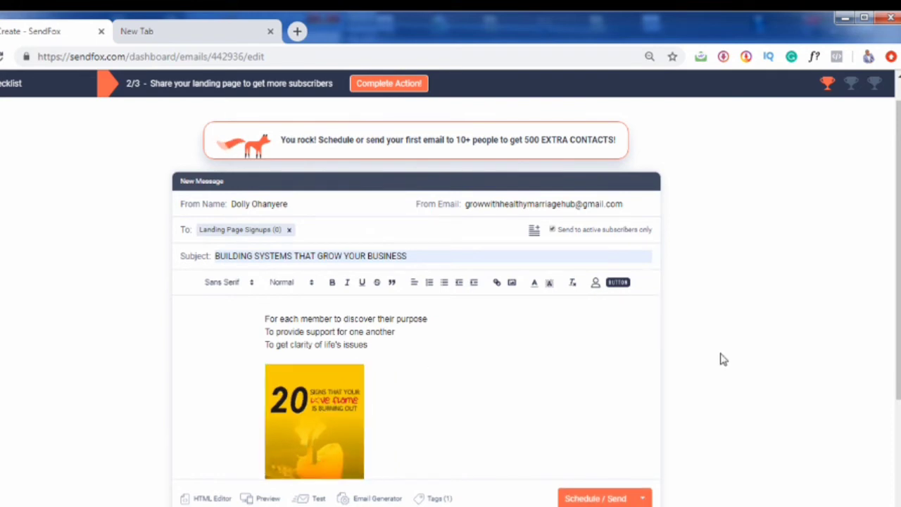
# Add the greeting "Hello {{contact.first_name}}" above the body text, separated by a blank line, using the contact's first-name merge field
pyautogui.click(265, 321)
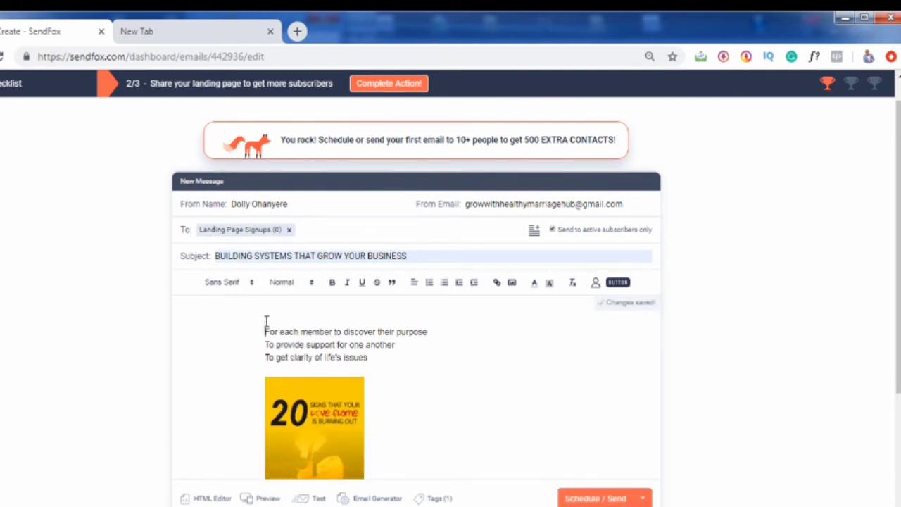
pyautogui.press('Return')
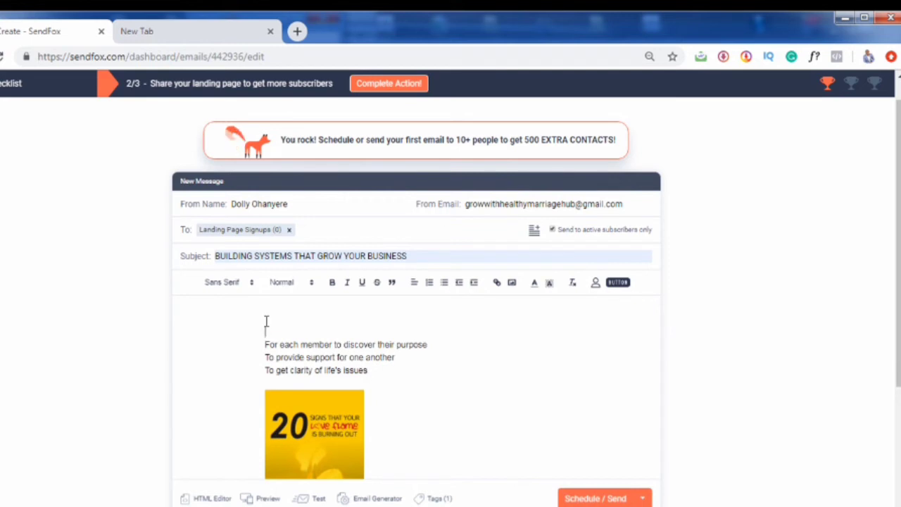
pyautogui.write('Hello')
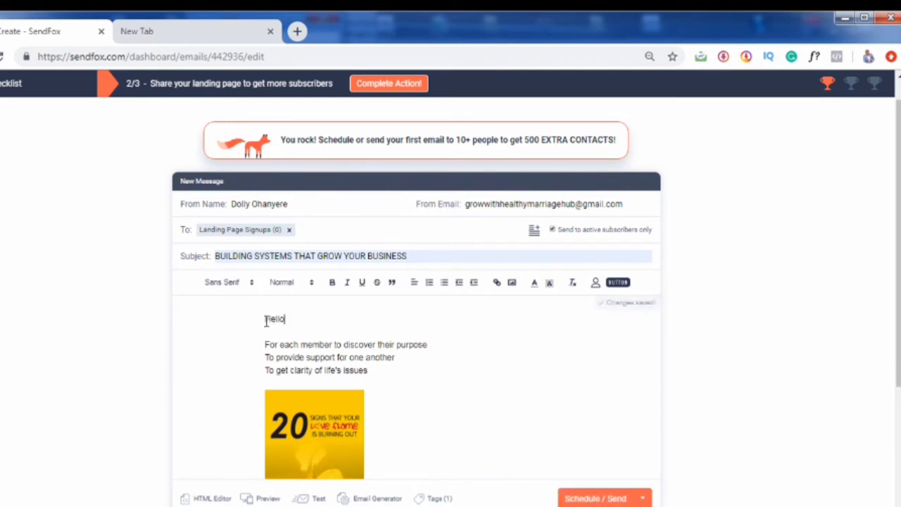
pyautogui.click(595, 284)
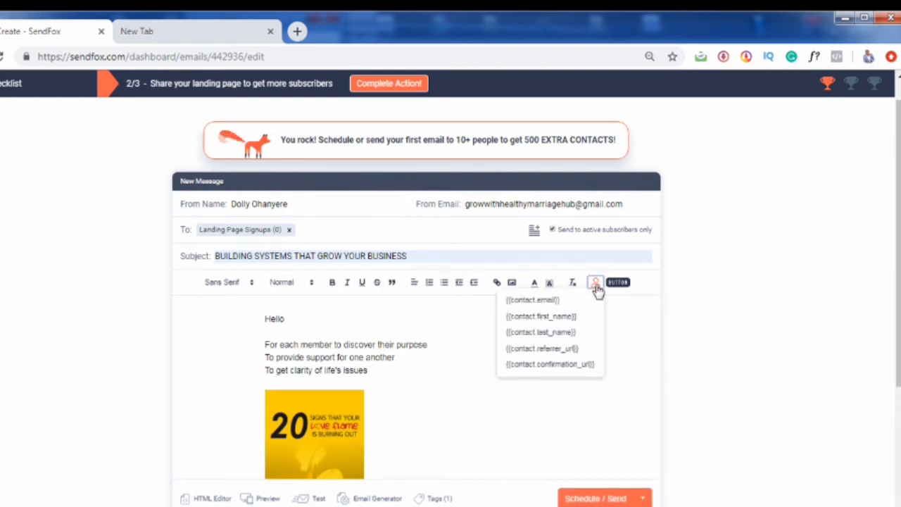
pyautogui.click(537, 318)
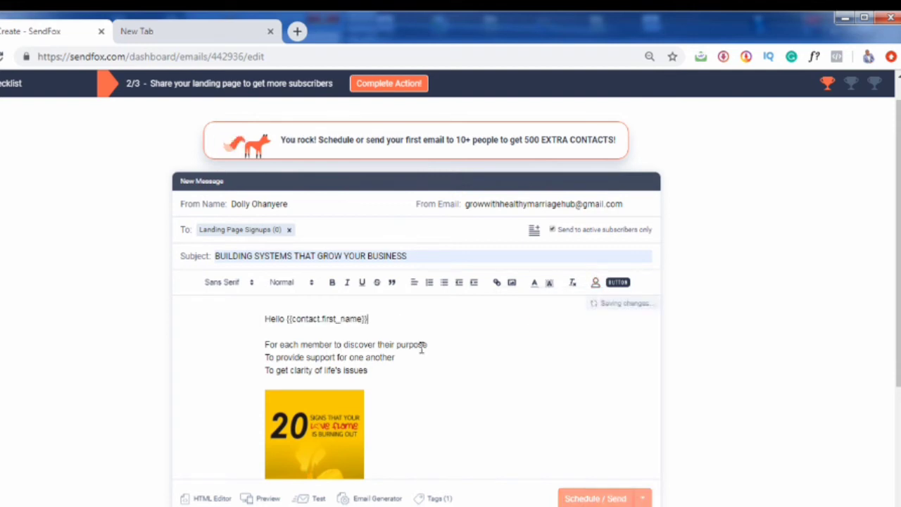
# Format the line "For each member to discover their purpose" as bold and italic
pyautogui.moveTo(428, 345); pyautogui.dragTo(397, 343)
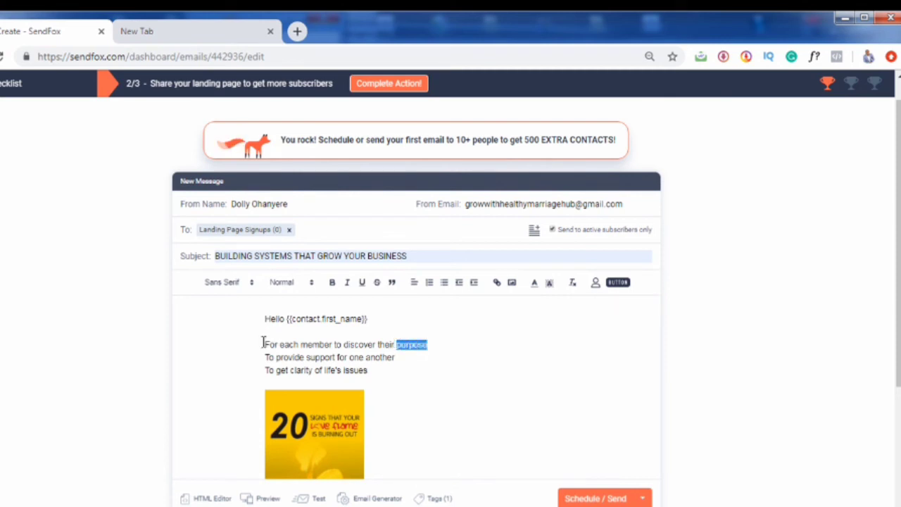
pyautogui.moveTo(264, 345); pyautogui.dragTo(431, 344)
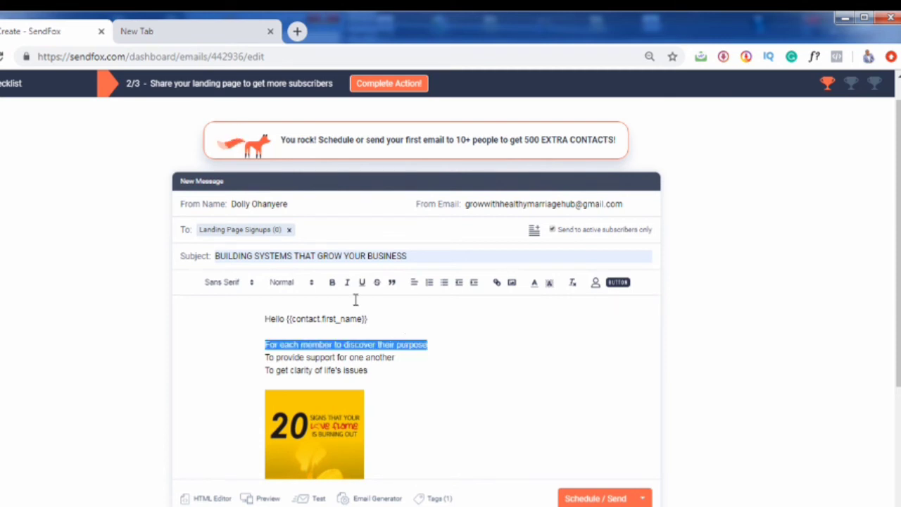
pyautogui.click(334, 286)
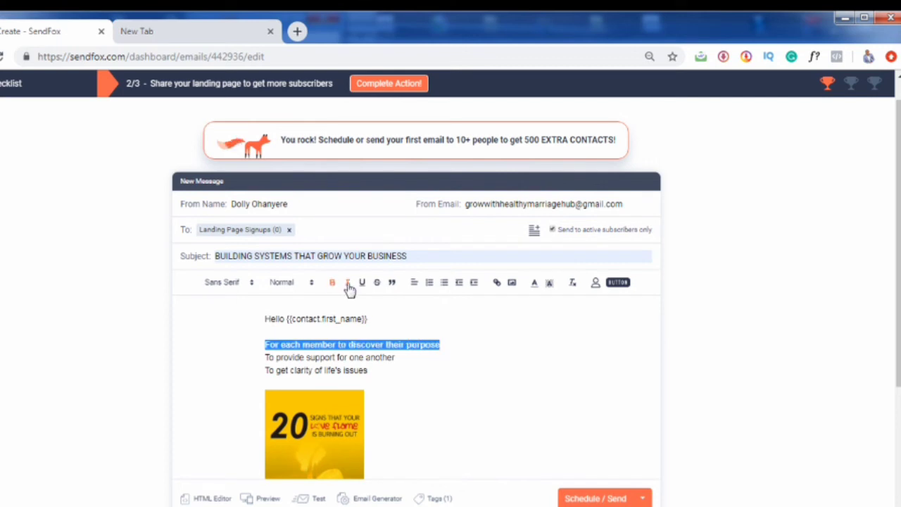
pyautogui.click(339, 344)
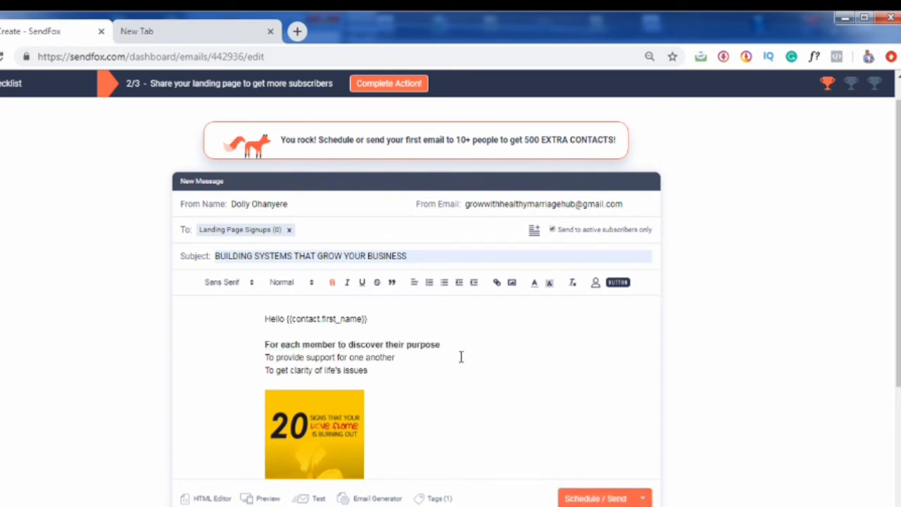
pyautogui.moveTo(445, 344); pyautogui.dragTo(263, 345)
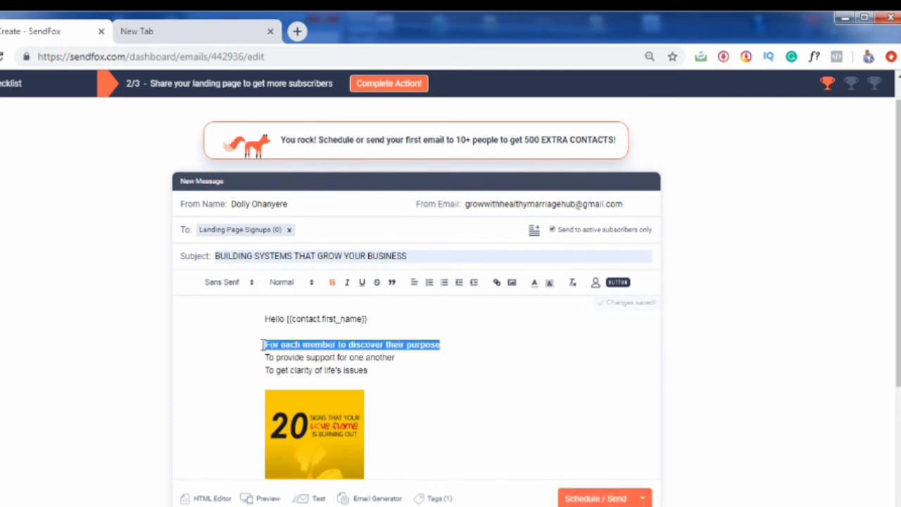
pyautogui.click(351, 289)
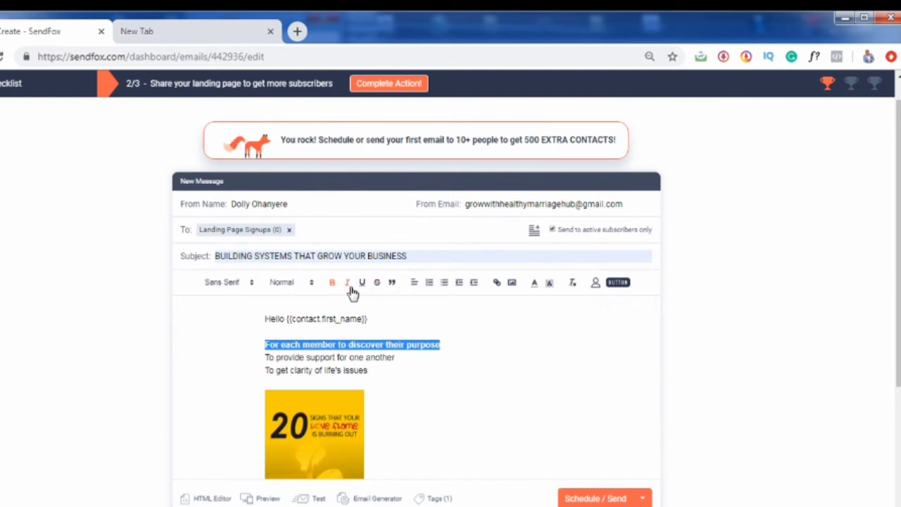
pyautogui.click(381, 359)
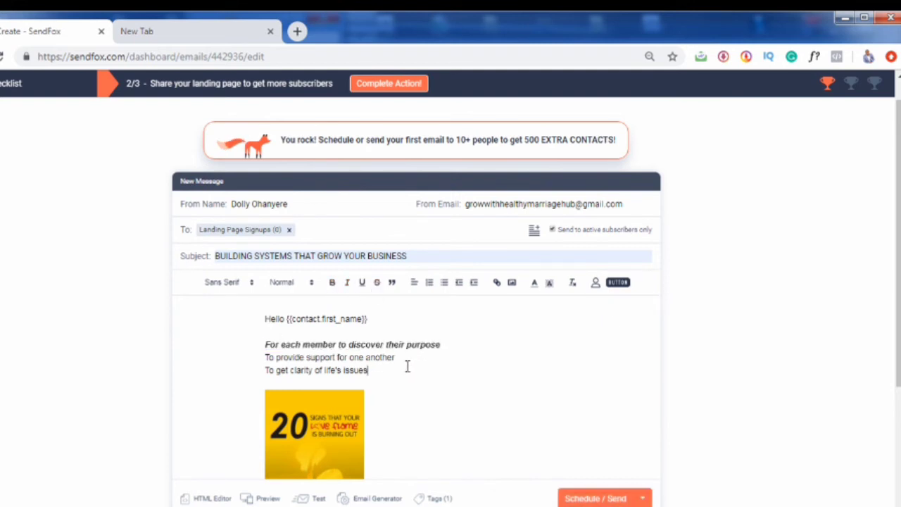
# Add two more blank lines between "To get clarity of life's issues" and the cover image
pyautogui.scroll(-1, 407, 366)
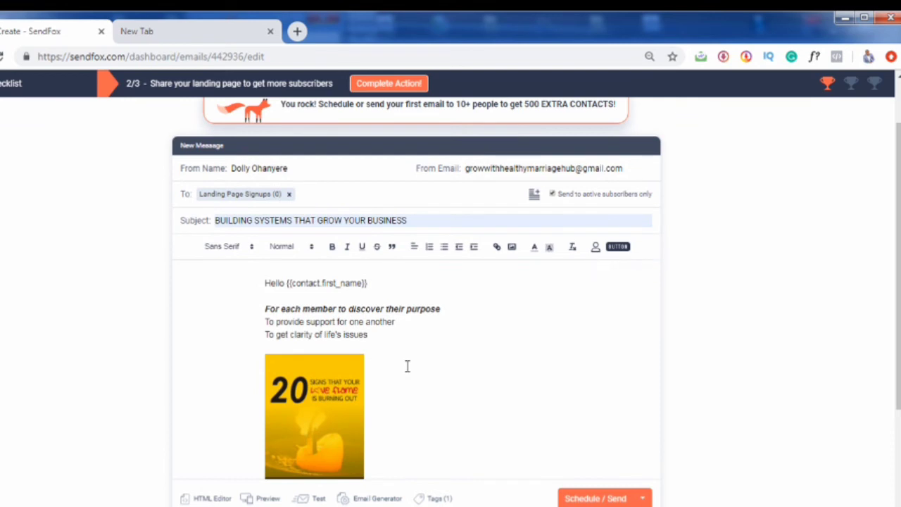
pyautogui.moveTo(373, 335); pyautogui.dragTo(291, 334)
pyautogui.click(373, 339)
pyautogui.press('Return')
pyautogui.press('Return')
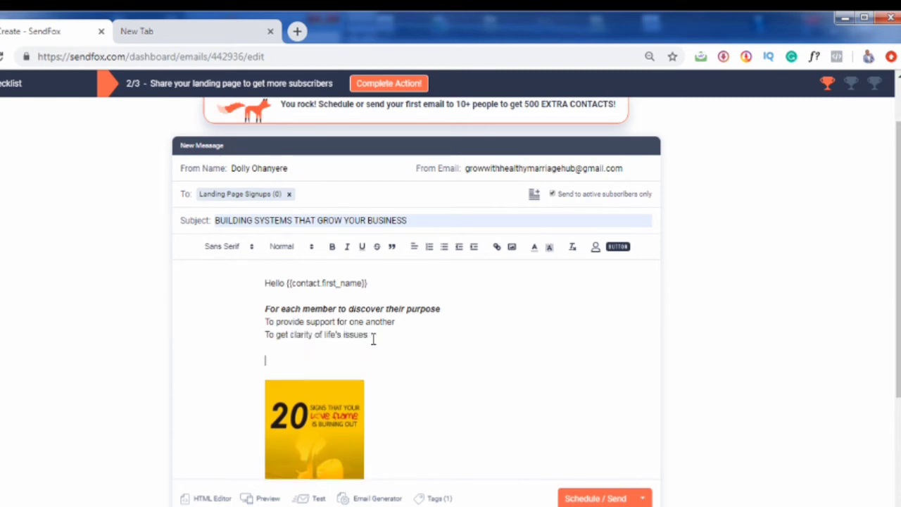
pyautogui.write('Click Here')
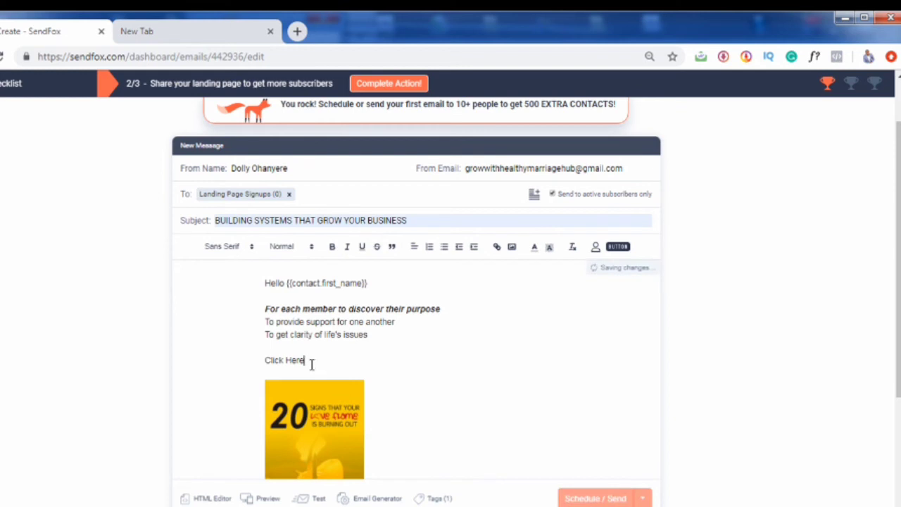
pyautogui.moveTo(312, 364); pyautogui.dragTo(261, 362)
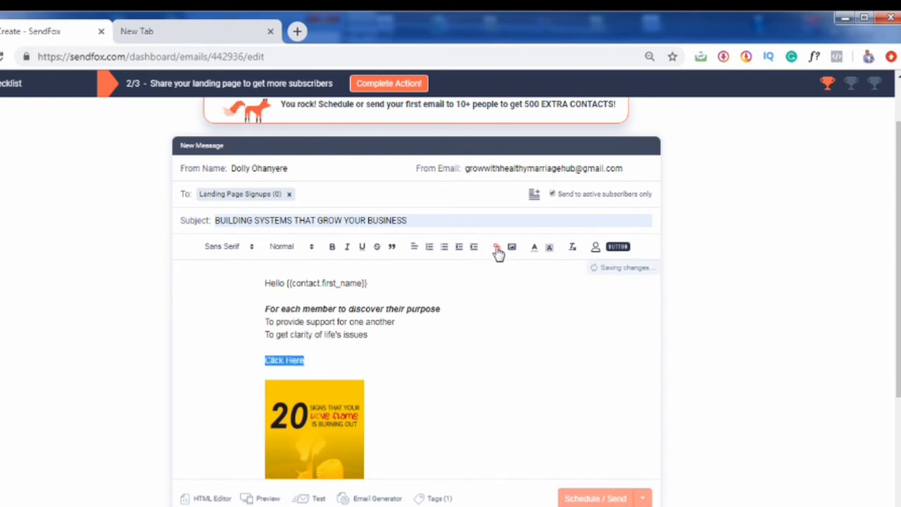
pyautogui.click(497, 247)
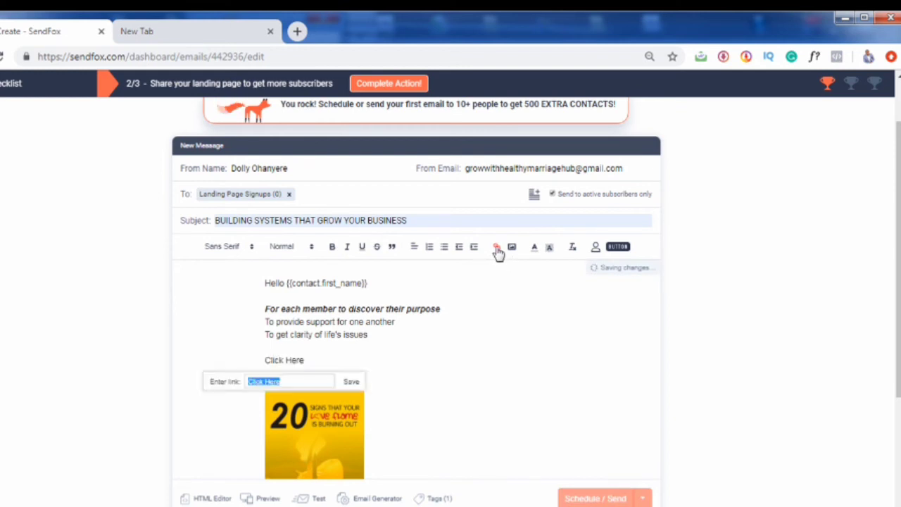
pyautogui.click(284, 383)
pyautogui.hotkey('ctrl', 'a')
pyautogui.write('http://yoursite.com')
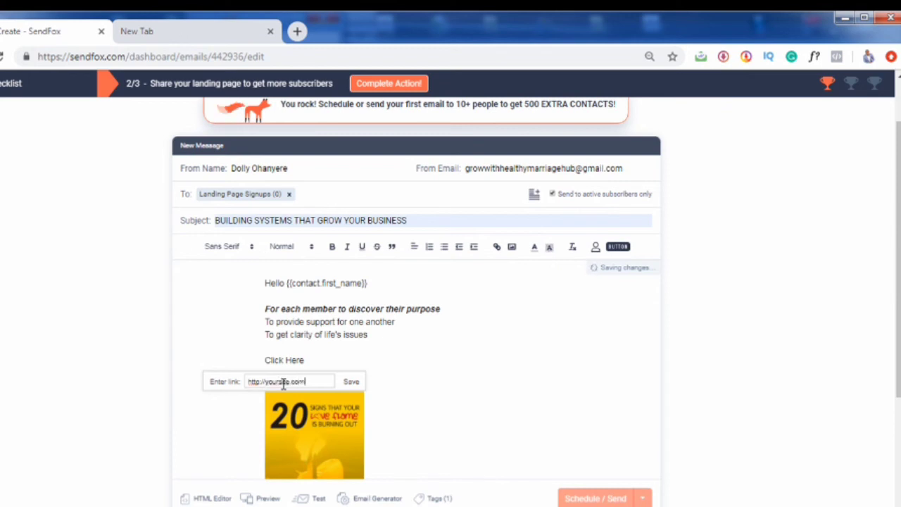
pyautogui.click(351, 381)
pyautogui.click(359, 349)
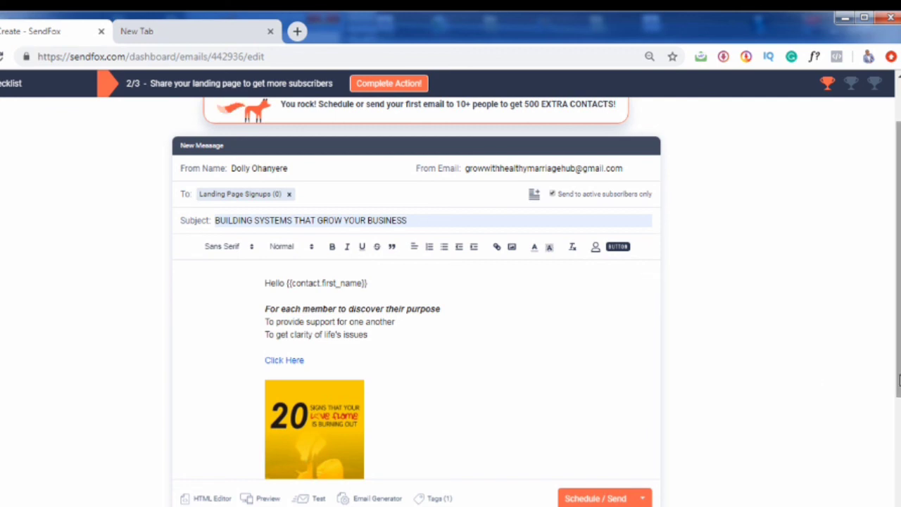
# Proceed to scheduling or sending the email and, in the required address form, enter The Healthy Marriage Hub as company and browse the timezone choices
pyautogui.scroll(-2, 710, 469)
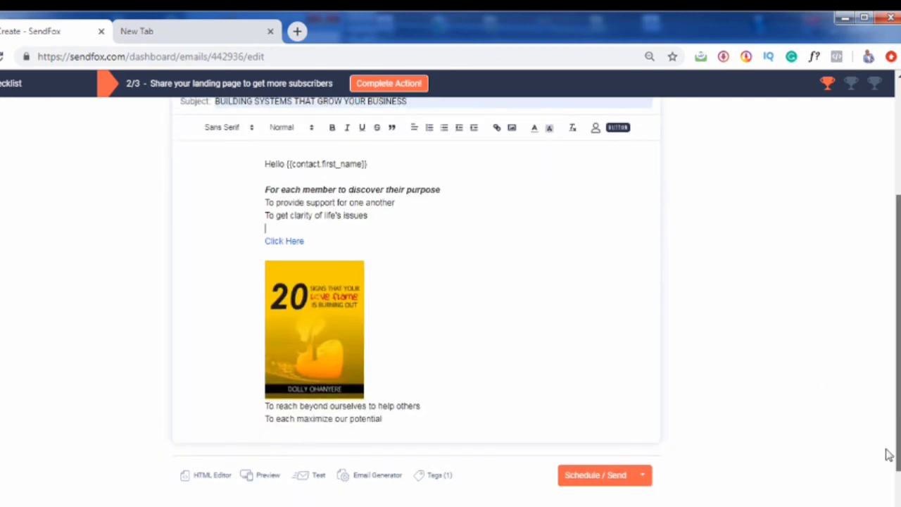
pyautogui.click(599, 479)
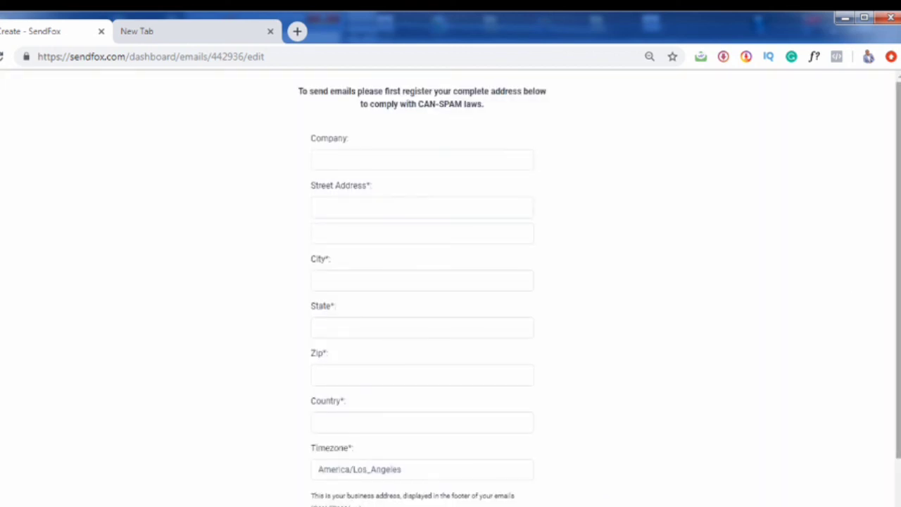
pyautogui.scroll(-1, 898, 352)
pyautogui.click(428, 413)
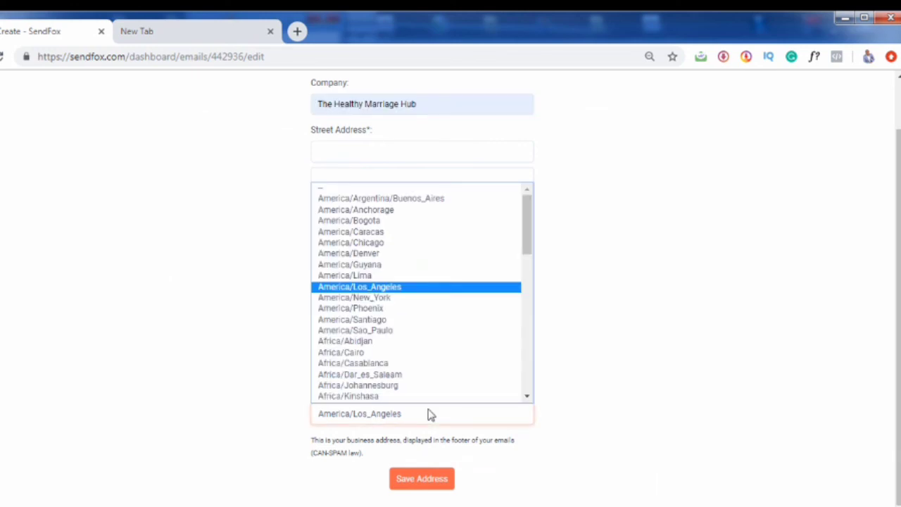
pyautogui.moveTo(527, 233); pyautogui.dragTo(527, 234)
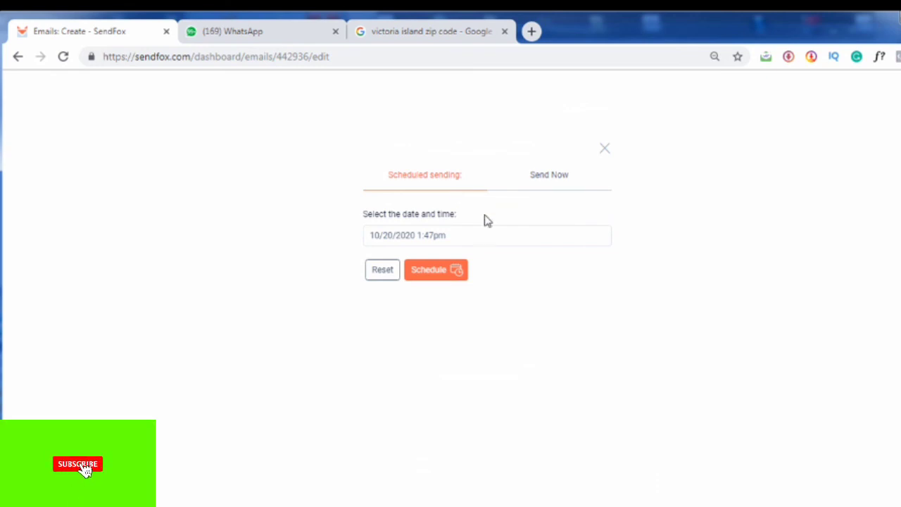
# Review the date and time choices for scheduled sending and the immediate sending option, and return to the email draft without sending
pyautogui.click(491, 241)
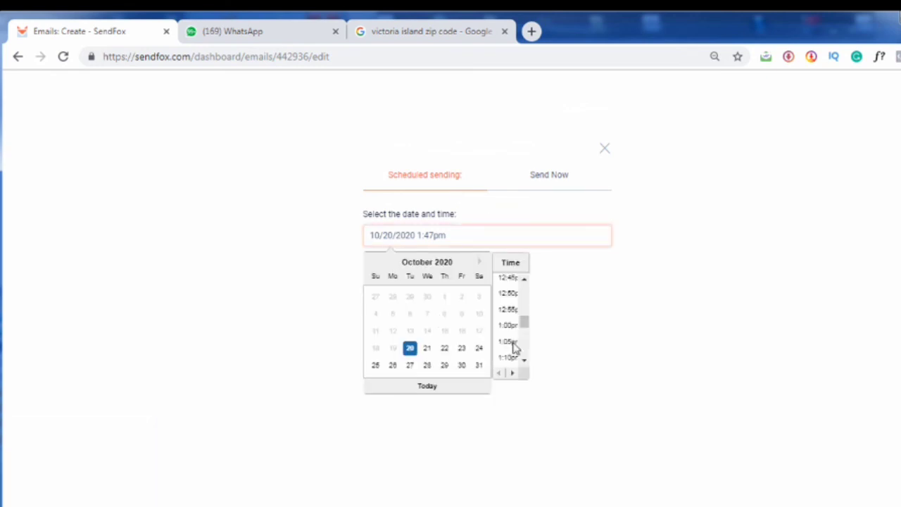
pyautogui.click(557, 294)
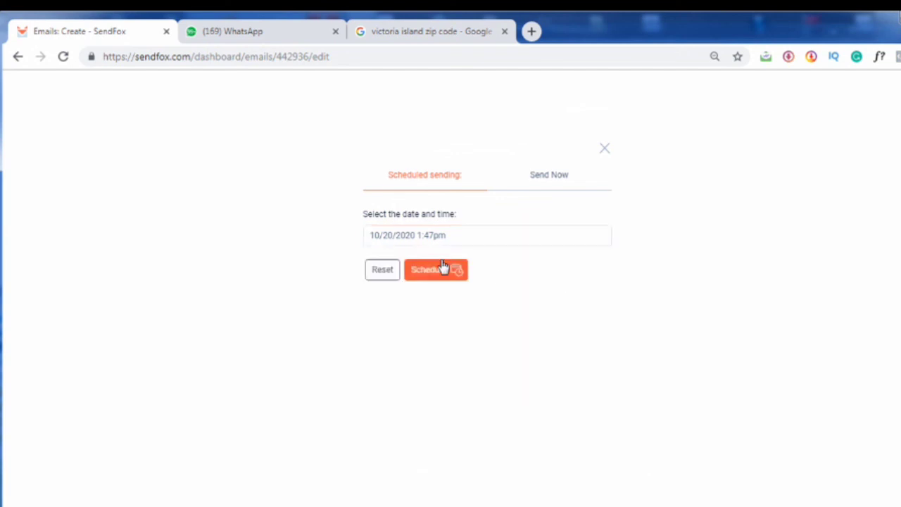
pyautogui.click(541, 178)
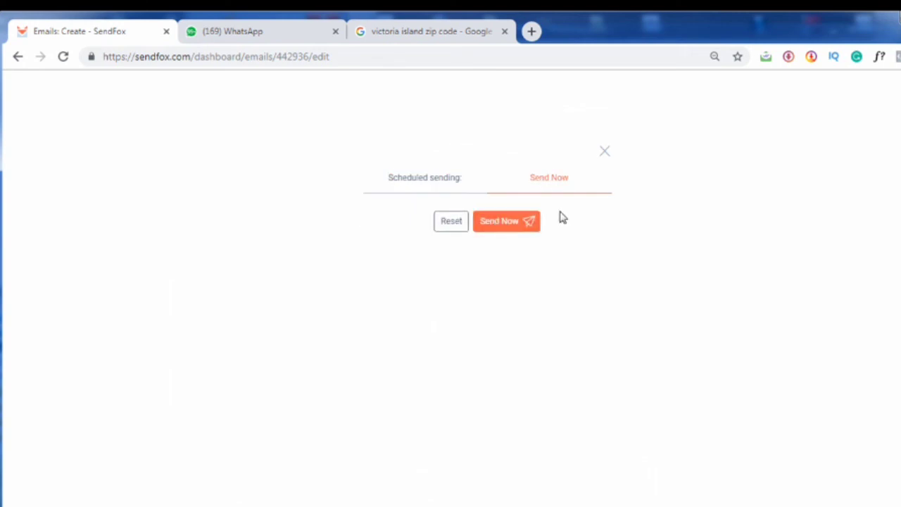
pyautogui.click(606, 154)
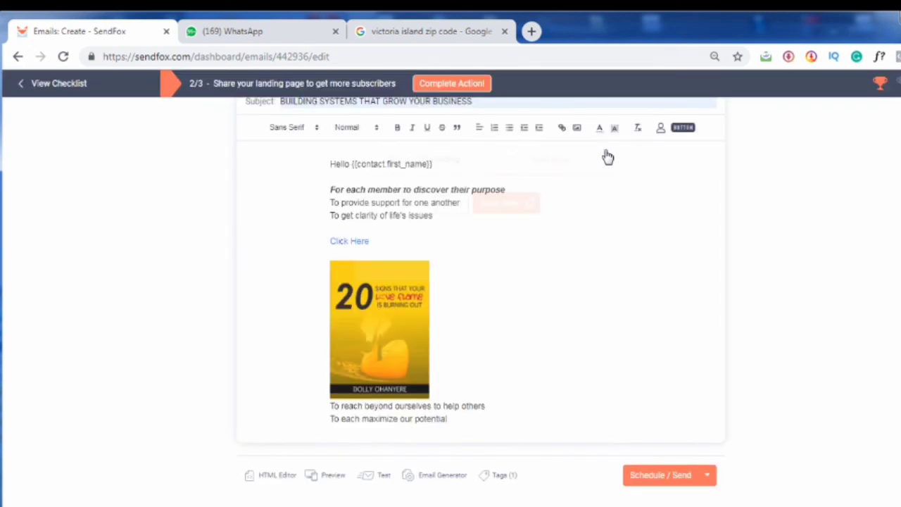
pyautogui.scroll(5, 787, 261)
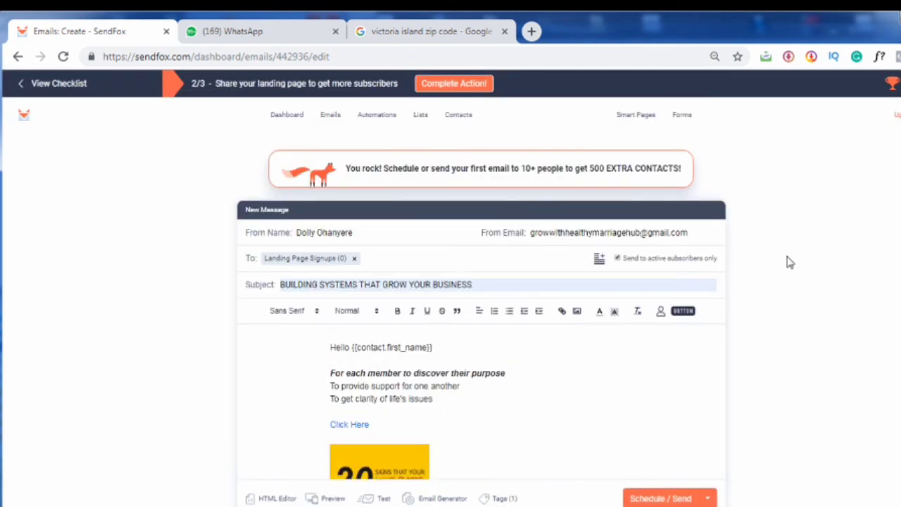